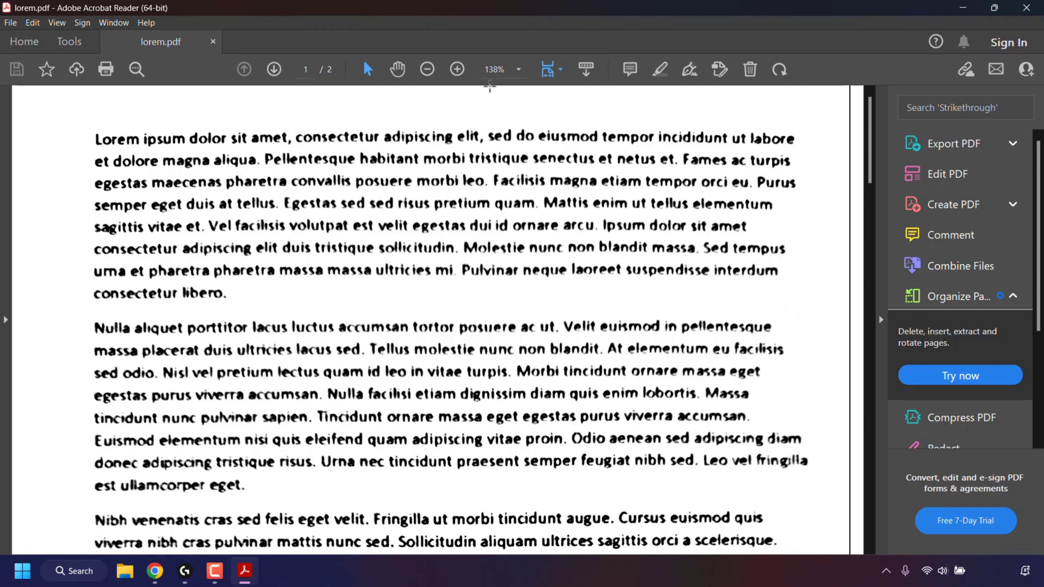
# Zoom the lorem PDF to 100% and scroll a little down the first page
pyautogui.click(517, 71)
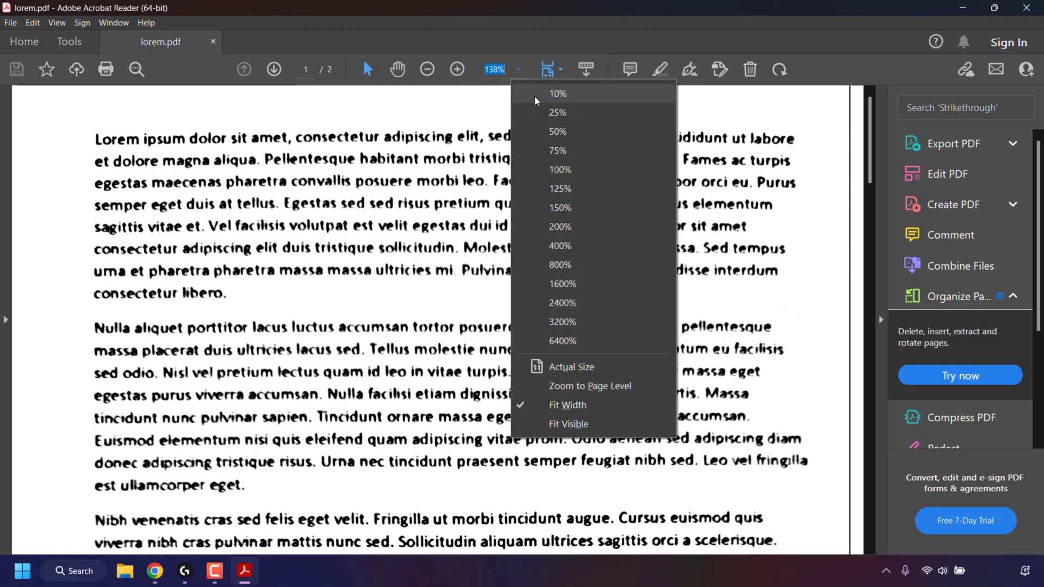
pyautogui.click(560, 170)
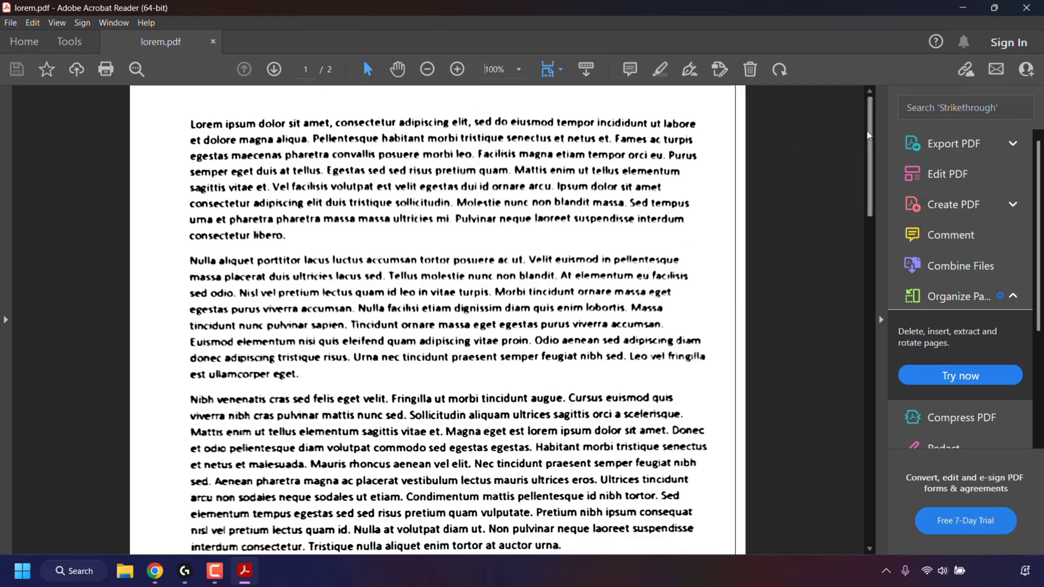
pyautogui.moveTo(864, 143); pyautogui.dragTo(874, 119)
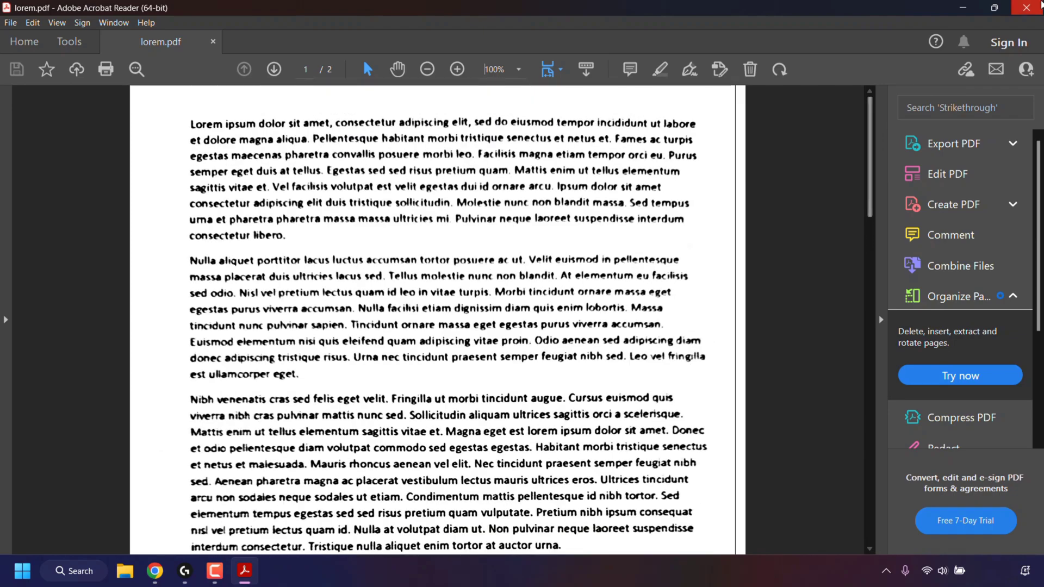
# Close Acrobat Reader and bring back Chrome's adobe.com pdf-to-jpg page
pyautogui.click(1025, 8)
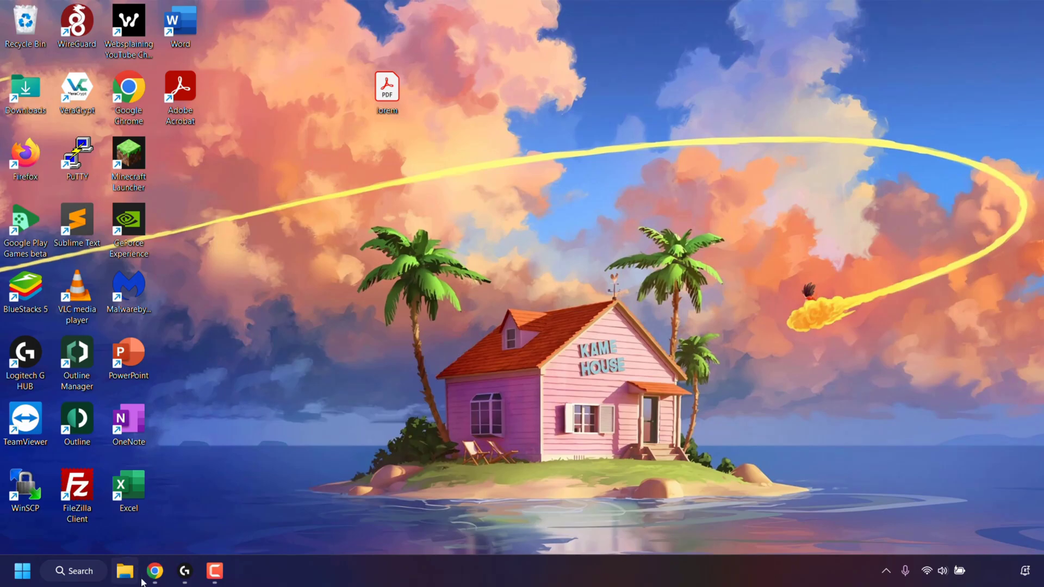
pyautogui.click(155, 571)
pyautogui.click(308, 36)
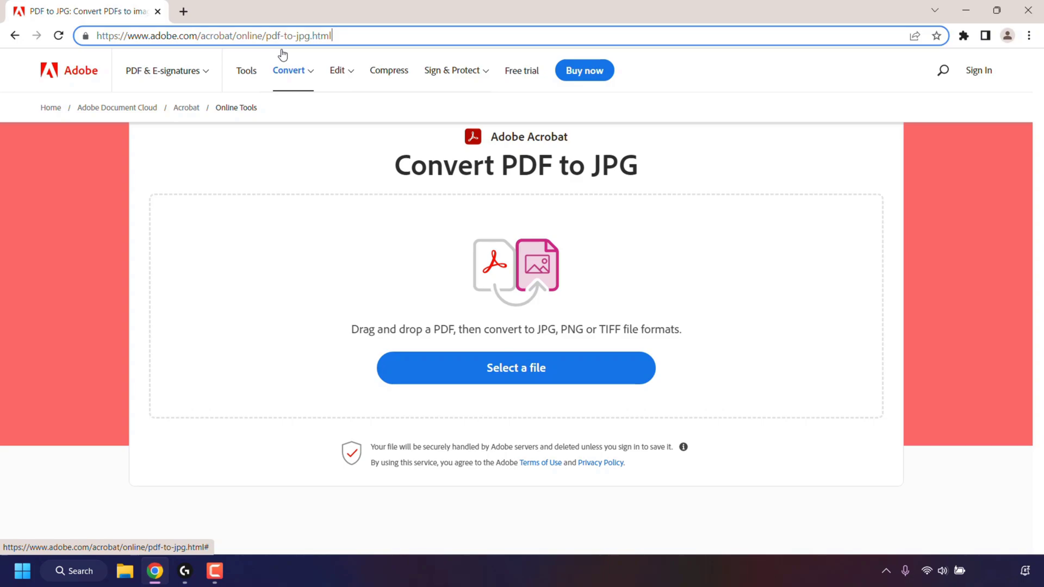
pyautogui.click(348, 119)
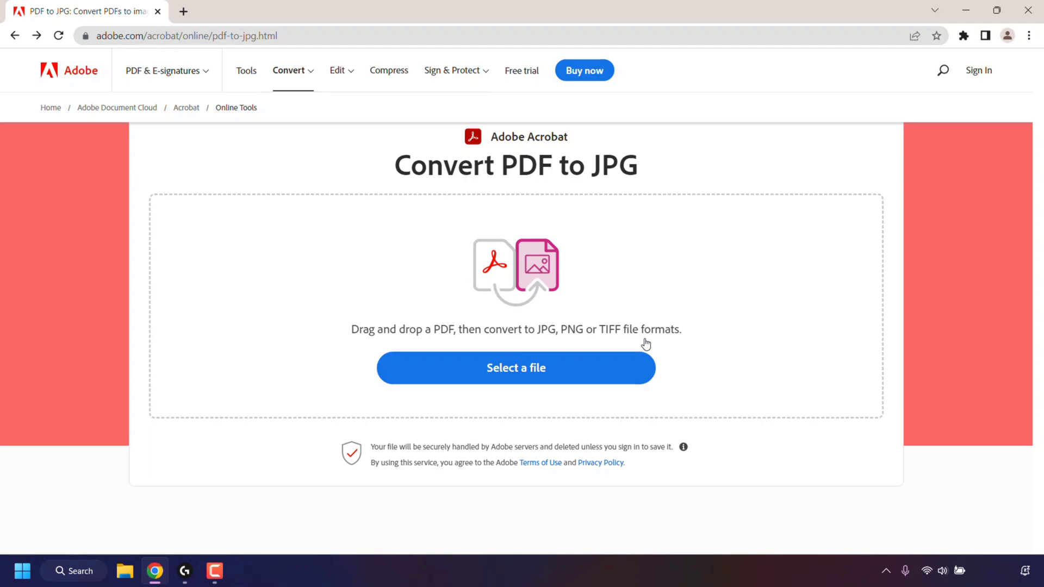
# Upload the lorem PDF from the Desktop to the converter
pyautogui.click(566, 371)
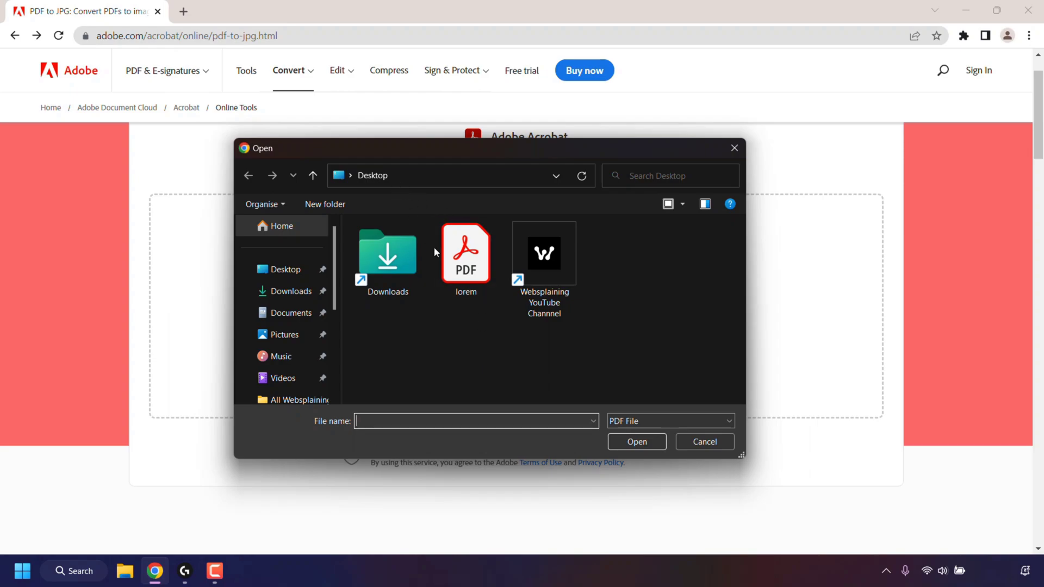
pyautogui.click(484, 275)
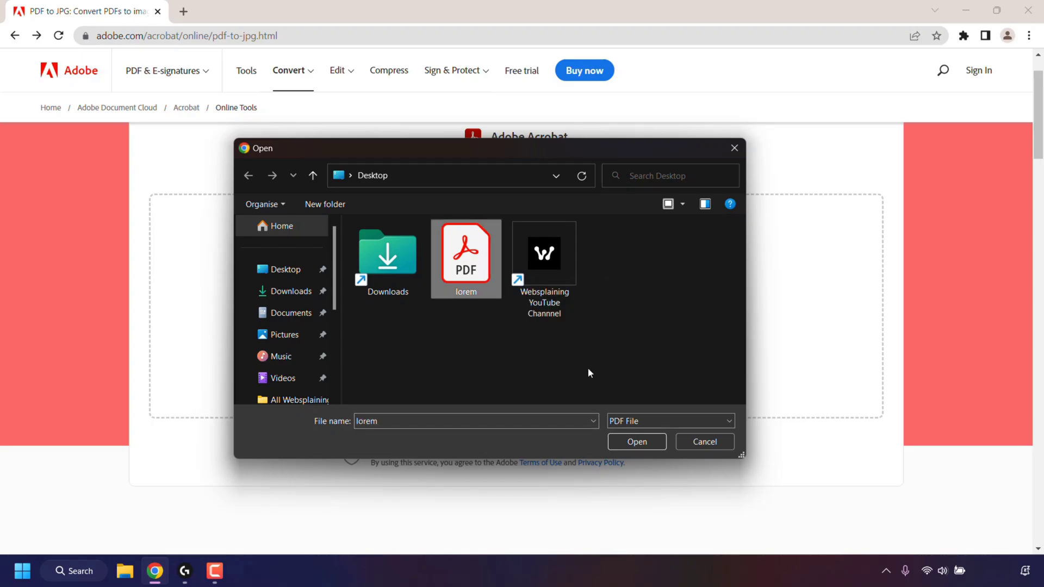
pyautogui.click(654, 442)
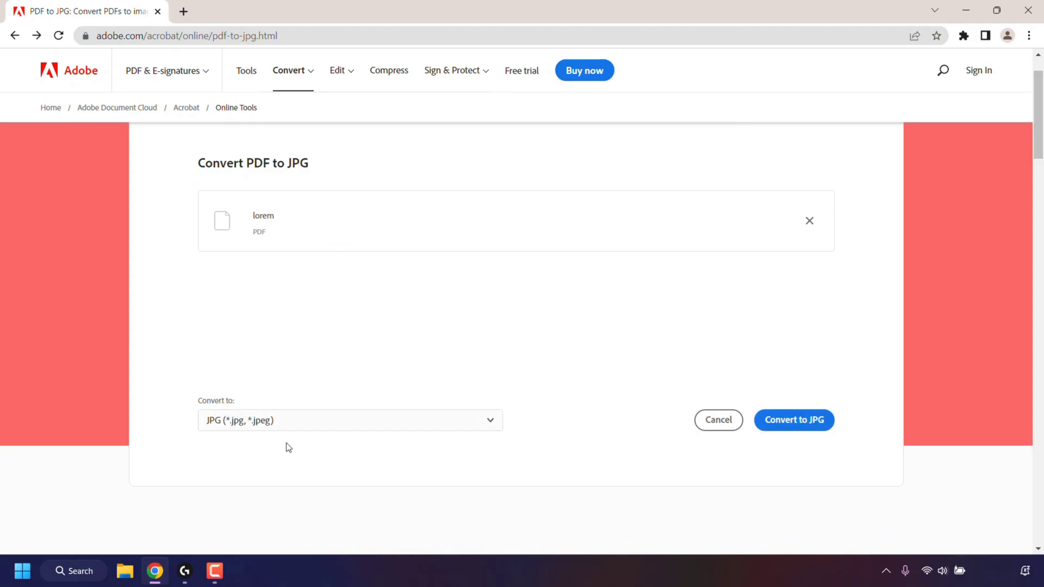
pyautogui.click(470, 418)
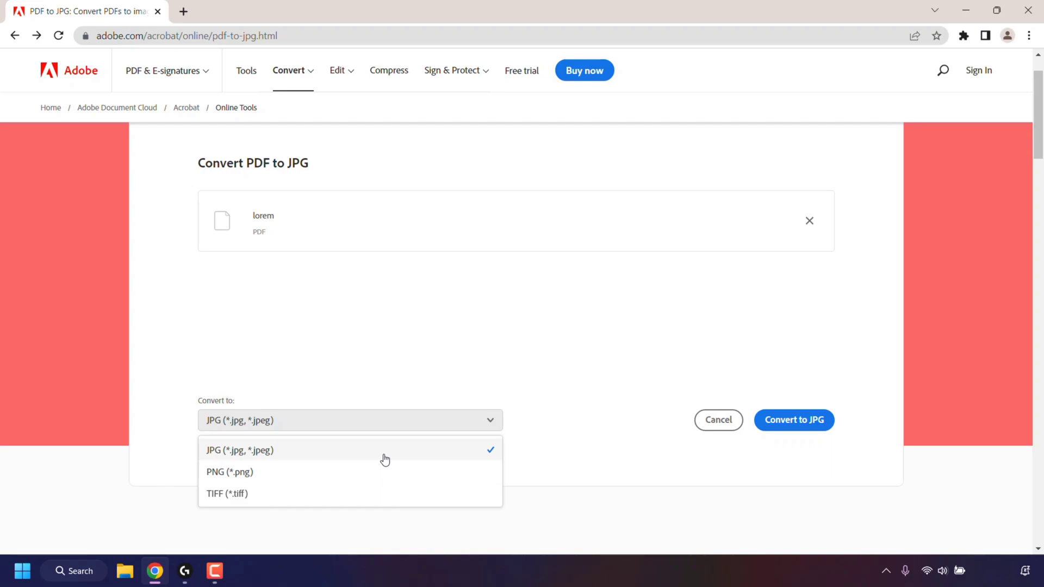
pyautogui.click(340, 456)
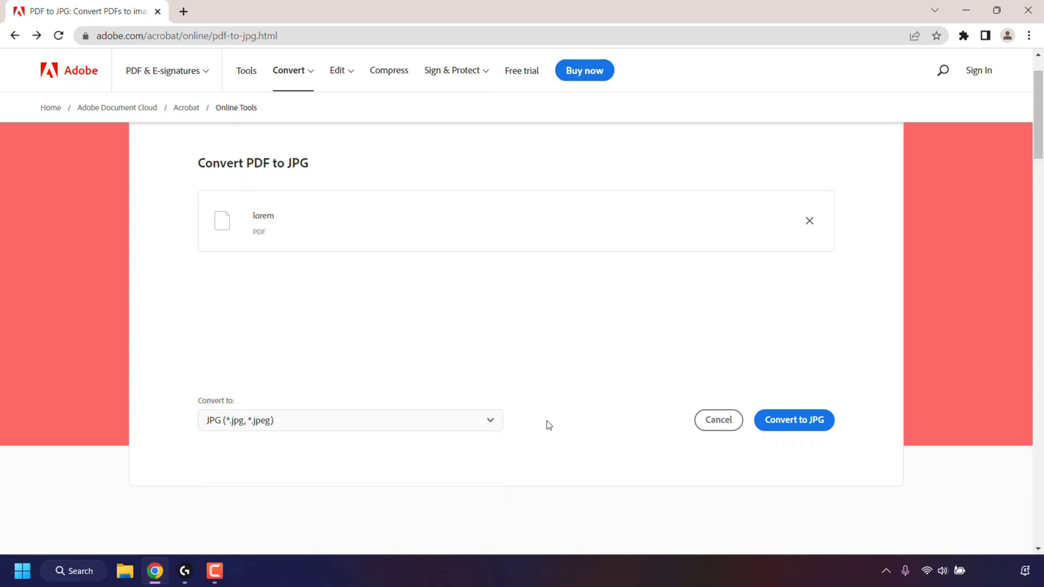
# Convert lorem to JPG, dismiss the extension pop-up, and download the result as lorem.zip
pyautogui.click(795, 428)
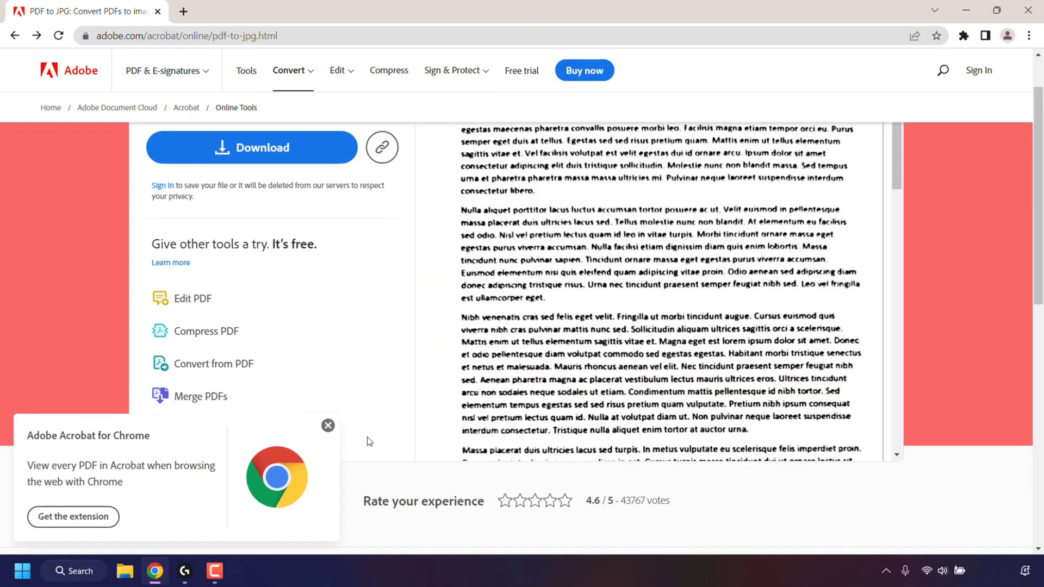
pyautogui.click(328, 425)
pyautogui.moveTo(896, 202)
pyautogui.mouseDown()
pyautogui.moveTo(917, 480)
pyautogui.moveTo(896, 201)
pyautogui.mouseUp()
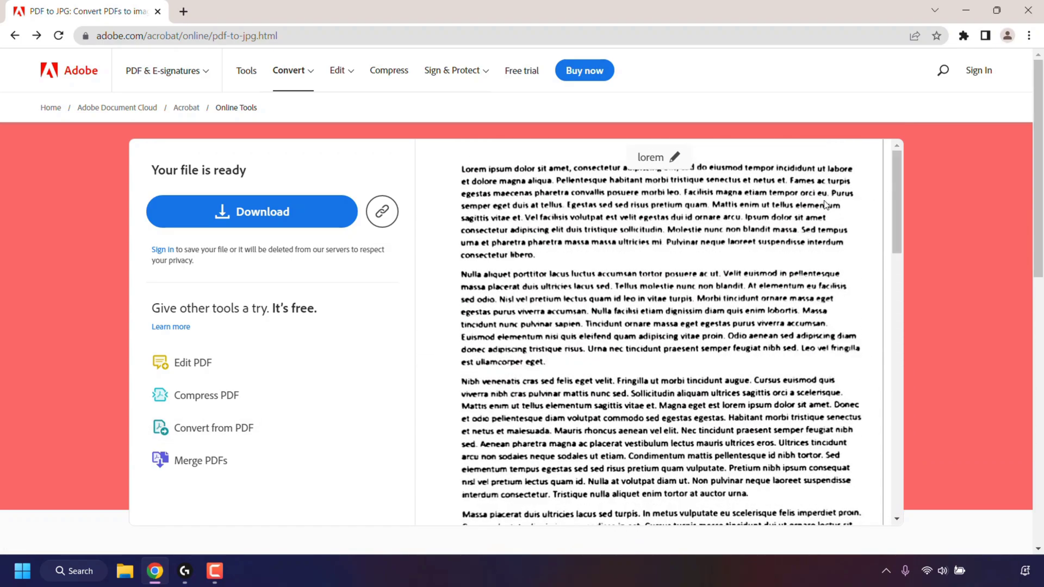
pyautogui.click(334, 218)
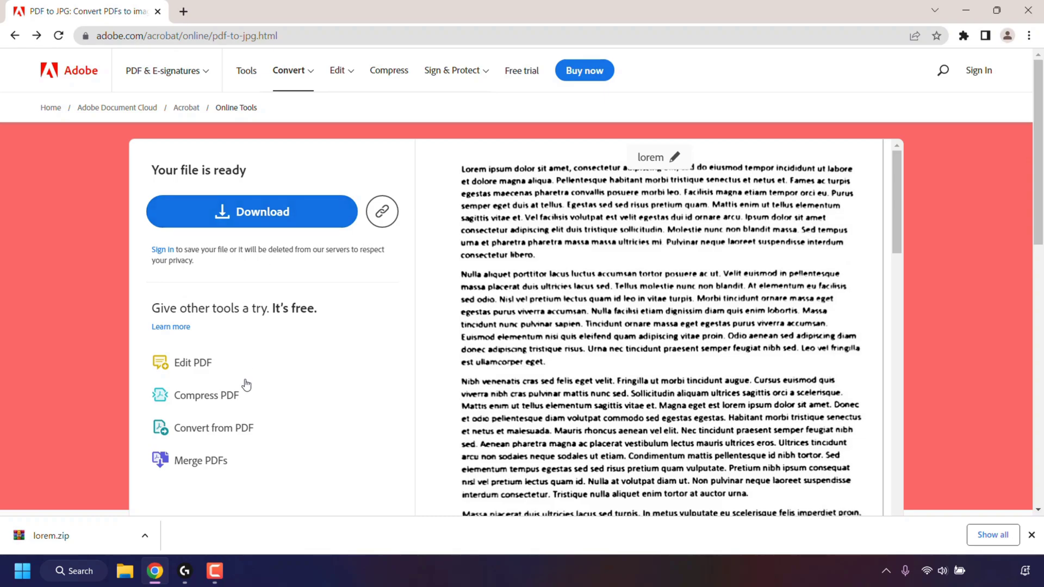
pyautogui.click(145, 537)
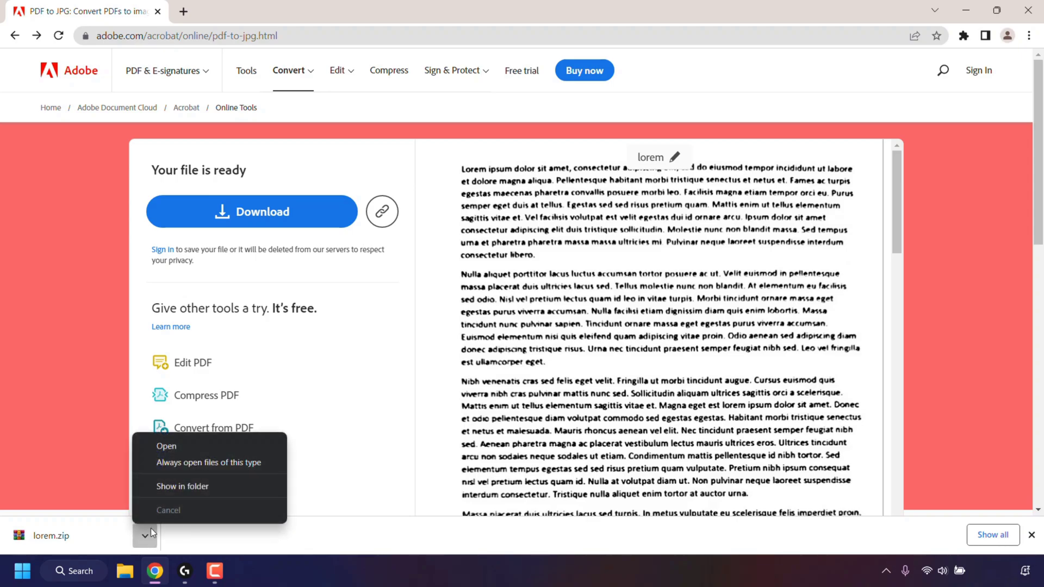
# Show lorem.zip in the Downloads folder in File Explorer
pyautogui.click(230, 488)
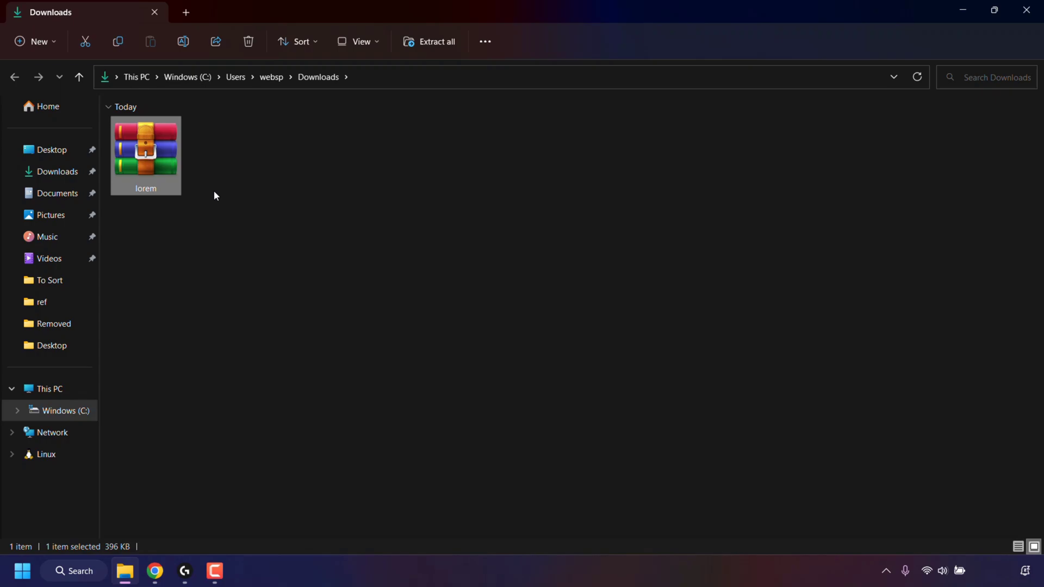
# Extract the lorem archive with Extract to "lorem\" into a new lorem folder
pyautogui.rightClick(171, 174)
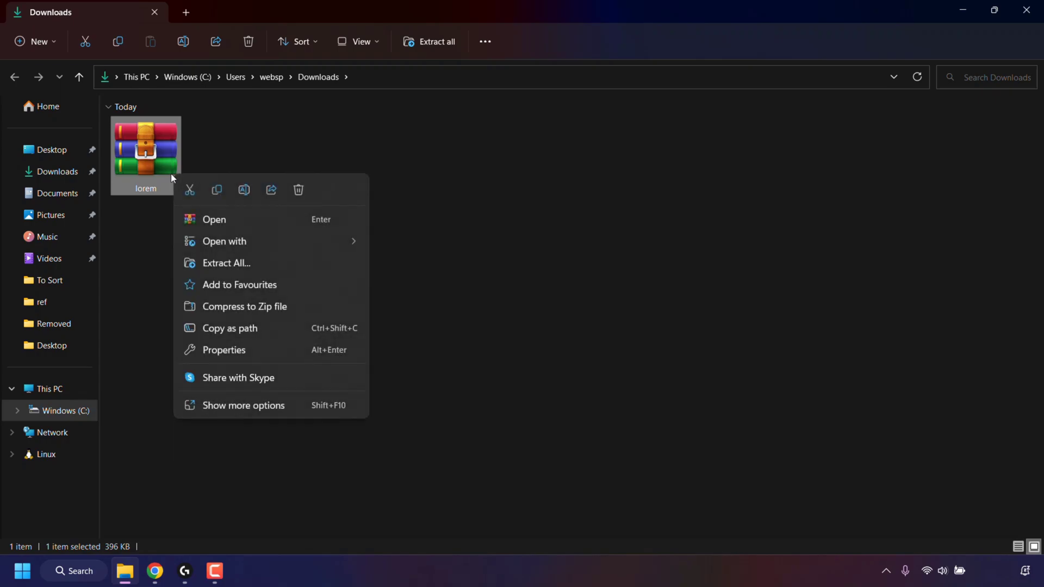
pyautogui.click(267, 411)
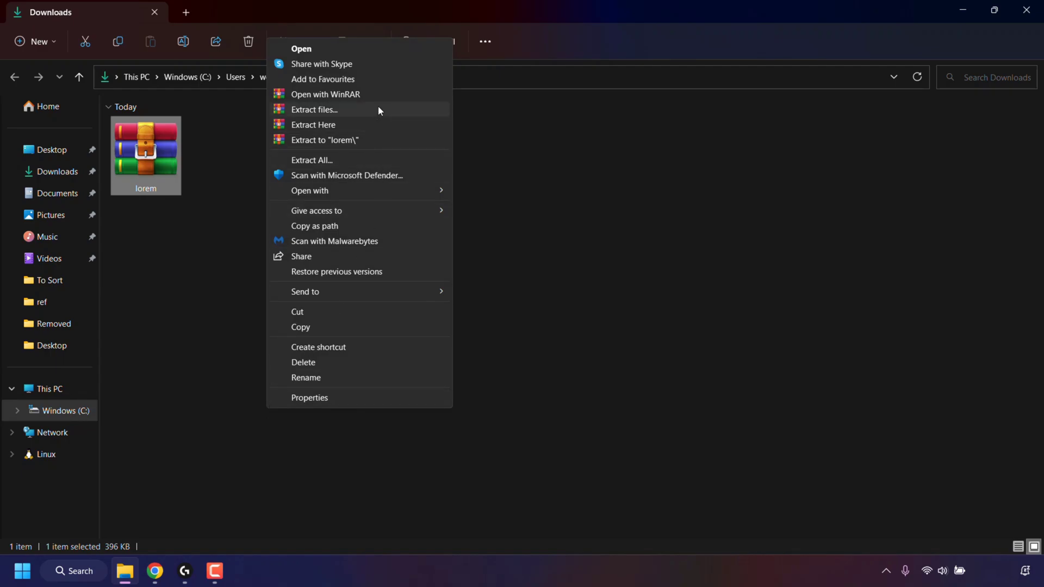
pyautogui.click(365, 142)
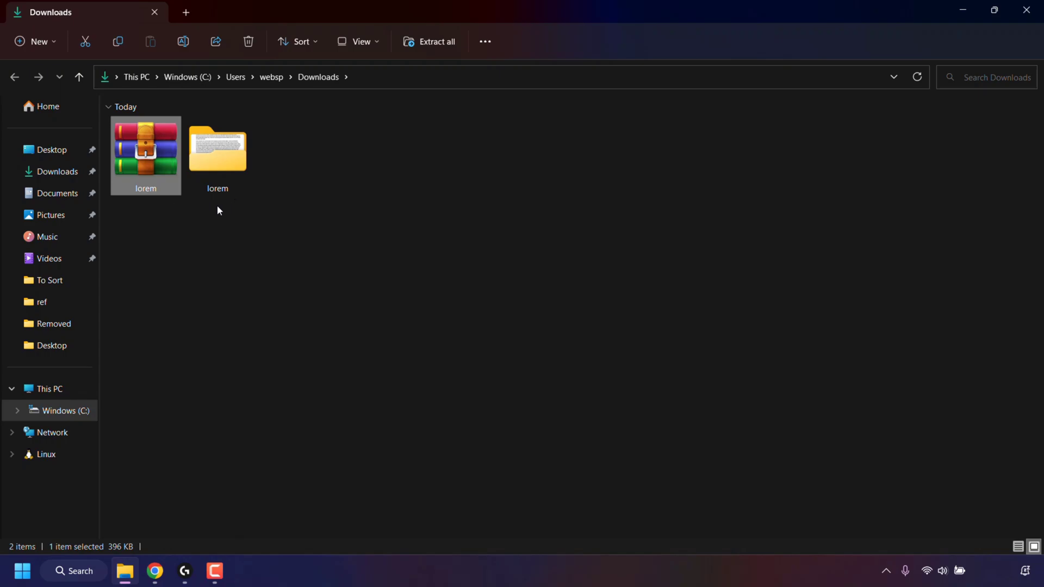
# Open the lorem folder as large thumbnails and check lorem1024_1's properties (212 KB JPG)
pyautogui.doubleClick(247, 165)
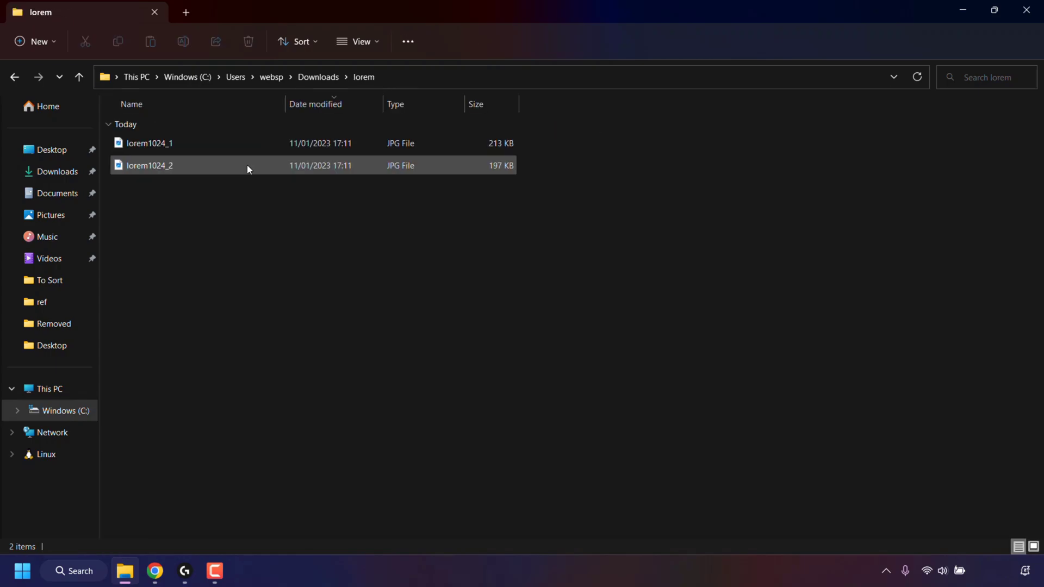
pyautogui.click(1034, 546)
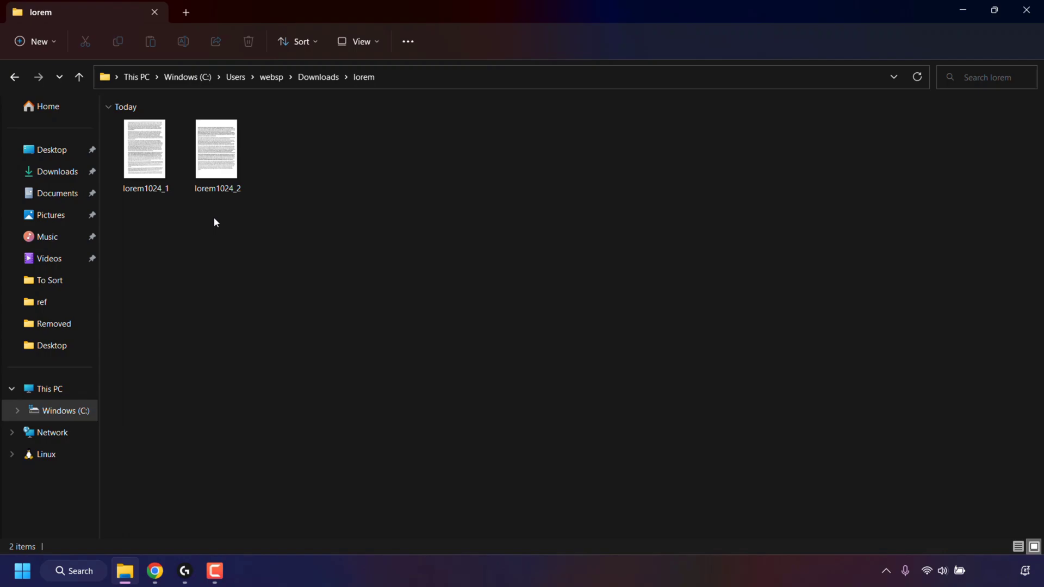
pyautogui.rightClick(142, 162)
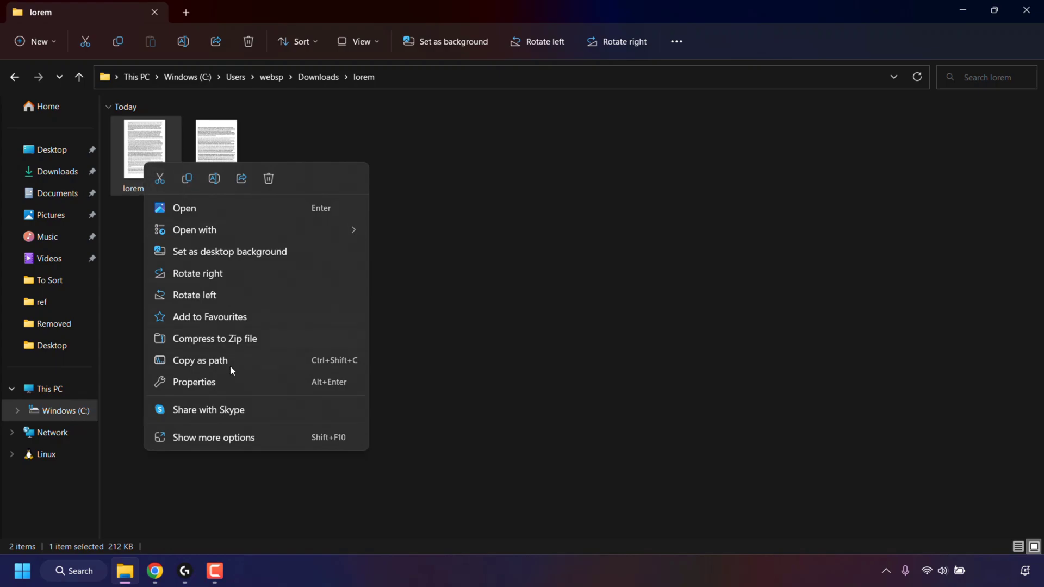
pyautogui.click(239, 386)
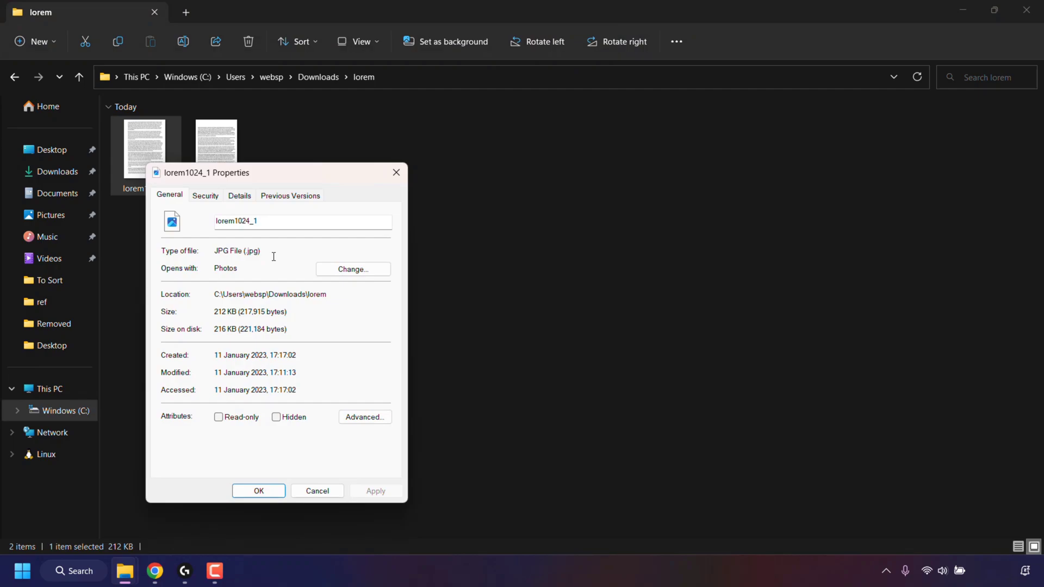
pyautogui.click(388, 172)
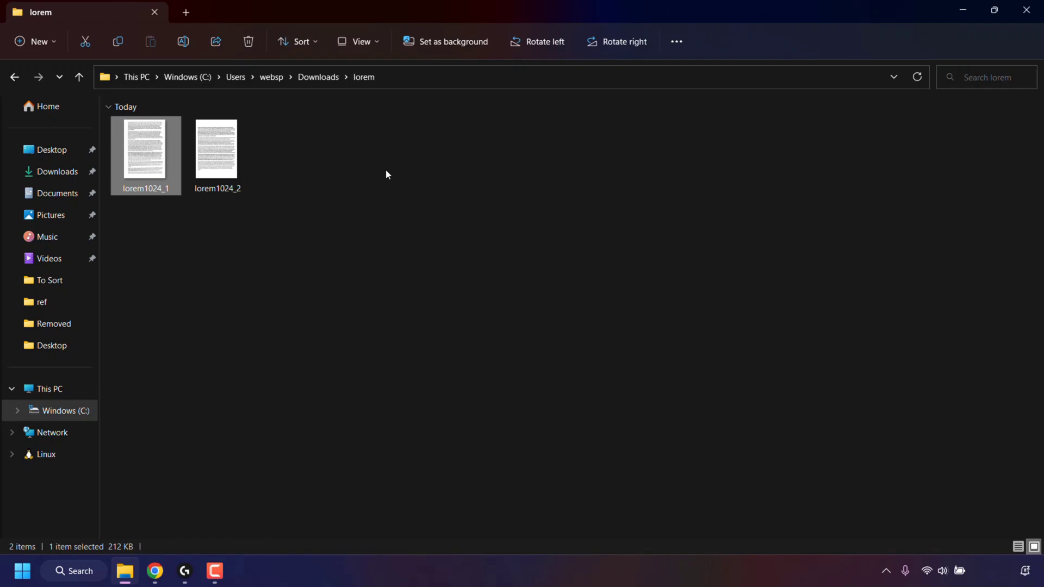
# Open lorem1024_1.jpg in Photos and flip between the images, ending on lorem1024_2.jpg
pyautogui.doubleClick(168, 166)
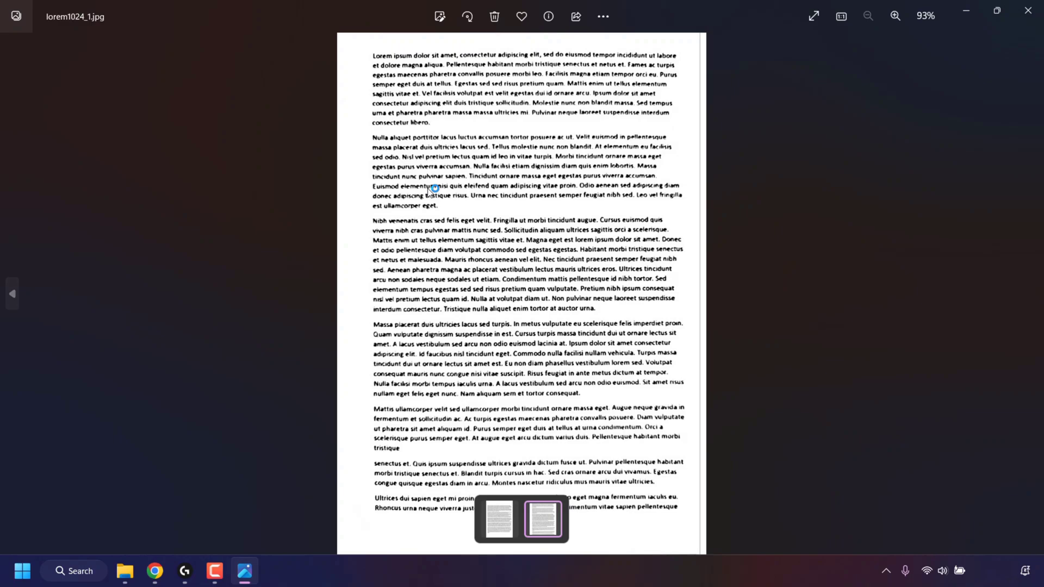
pyautogui.press('Left')
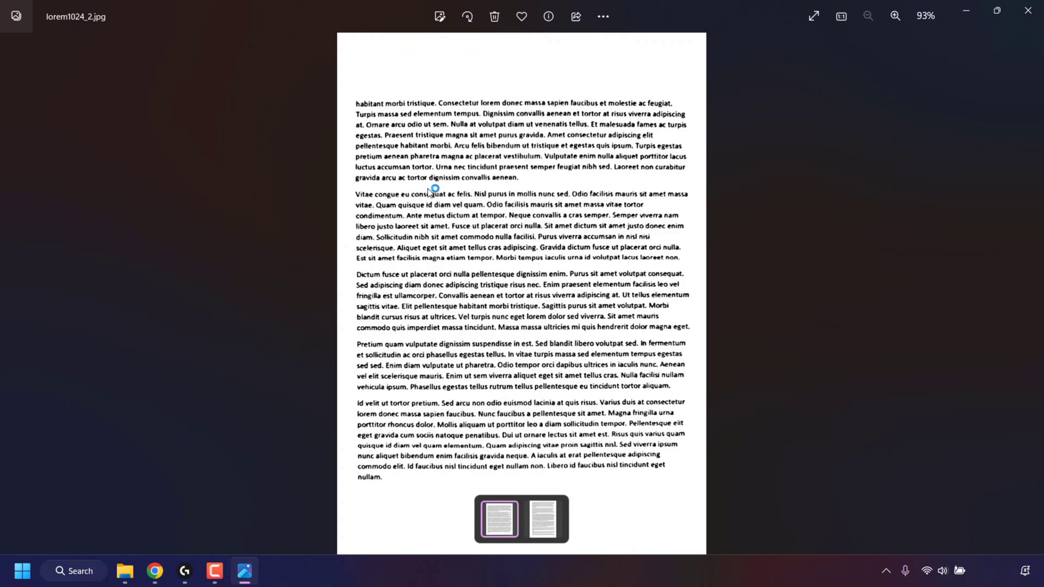
pyautogui.press('Right')
pyautogui.press('Left')
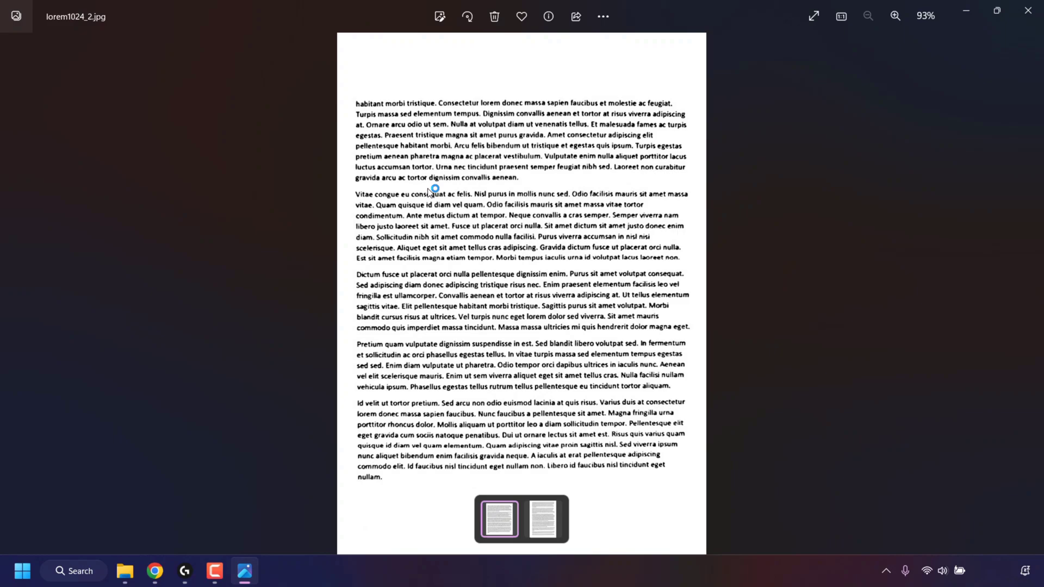